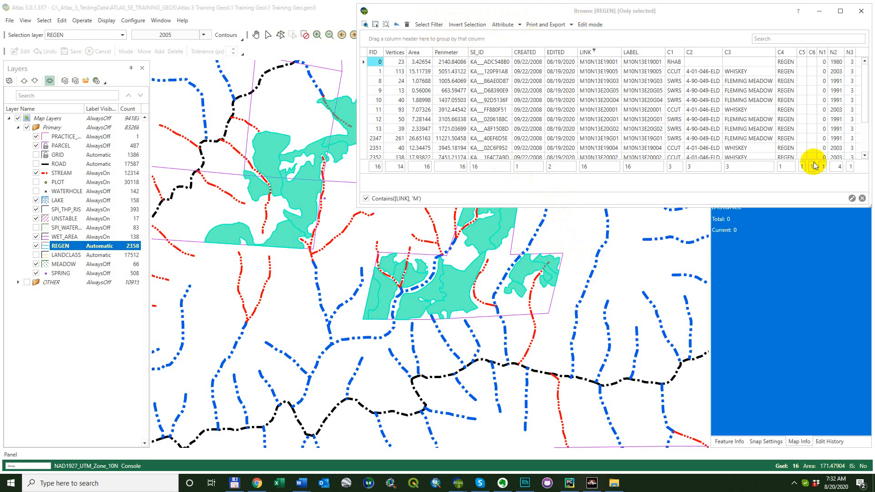
Remove the LINK filter from the REGEN attribute table and filter the C1 column to the value CCUT
click(862, 198)
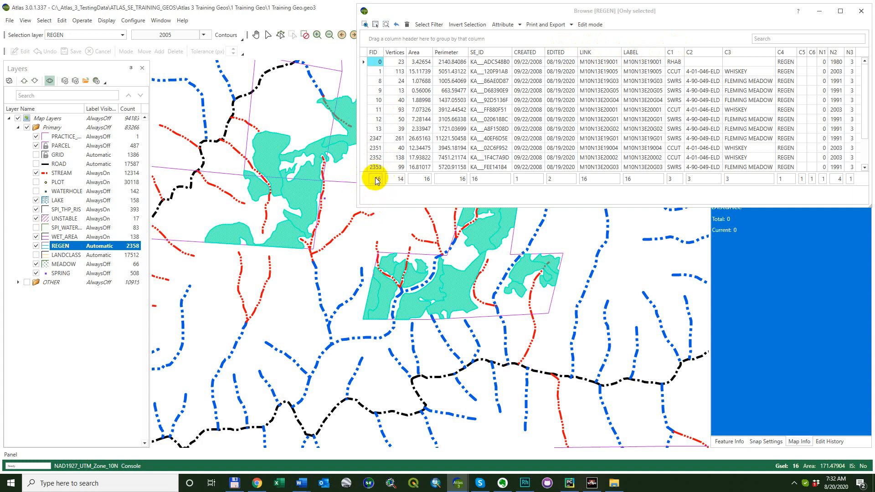
click(677, 51)
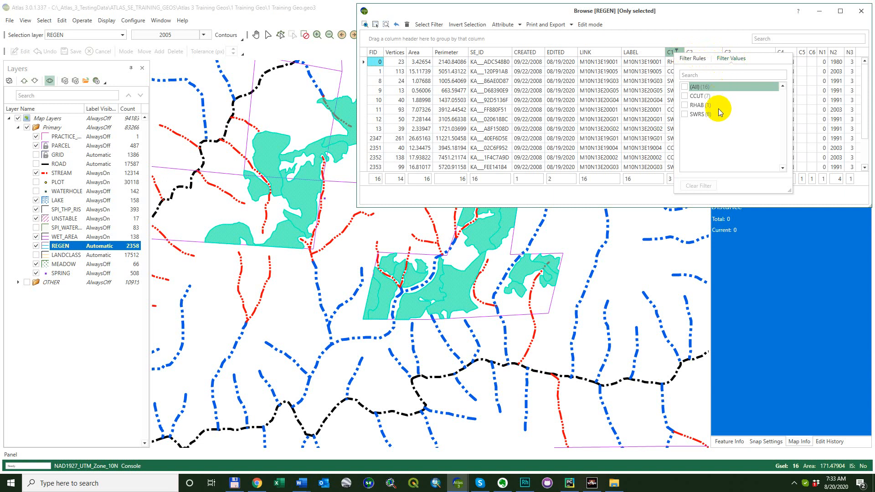
click(685, 96)
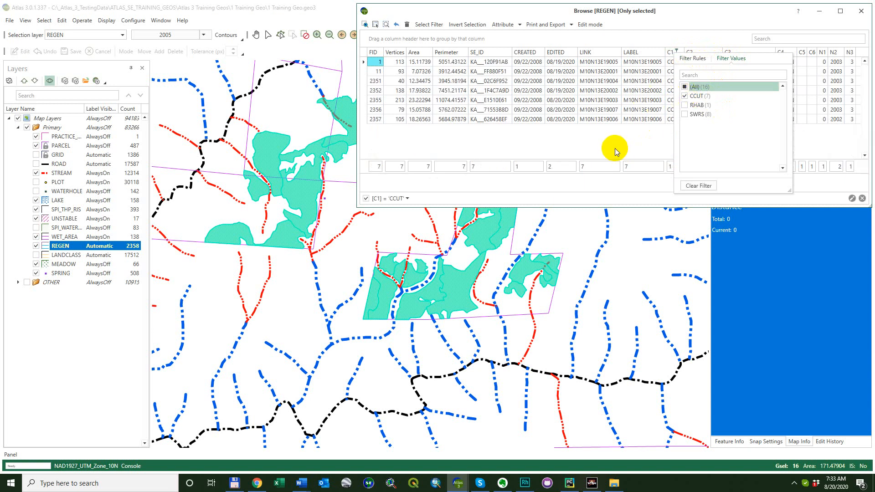
click(587, 148)
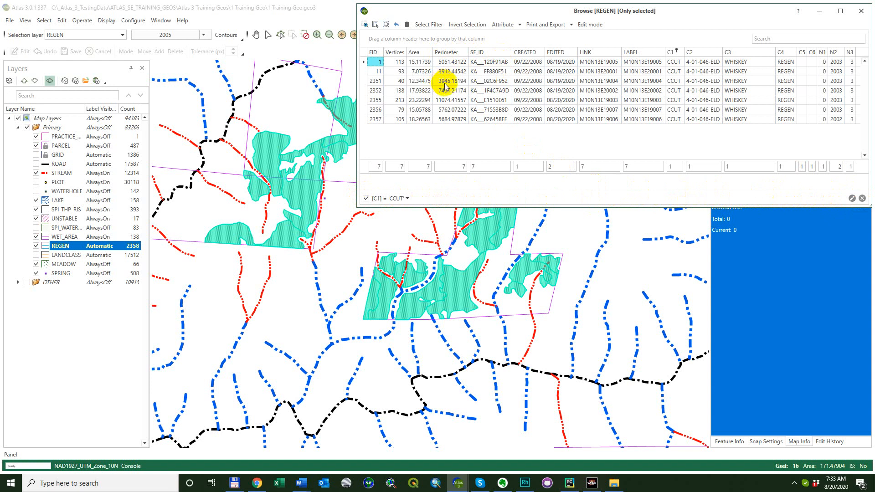
click(356, 168)
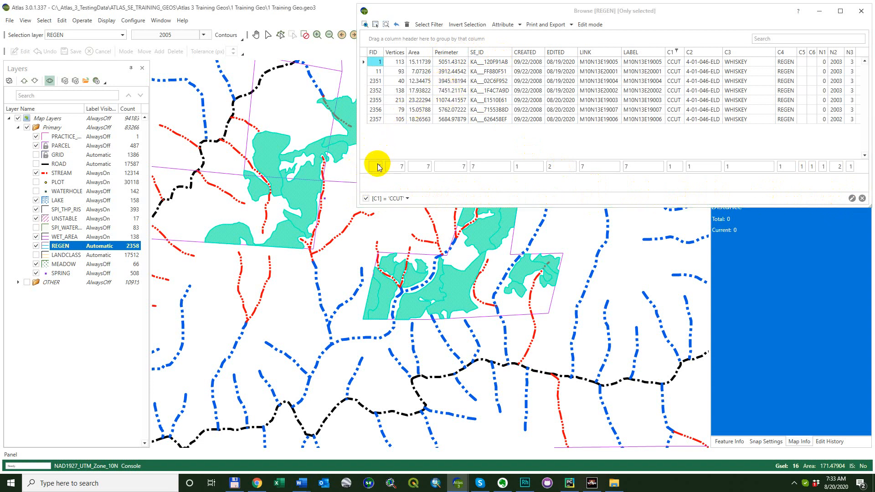
Reduce the REGEN selection to the records that match the CCUT filter
click(375, 58)
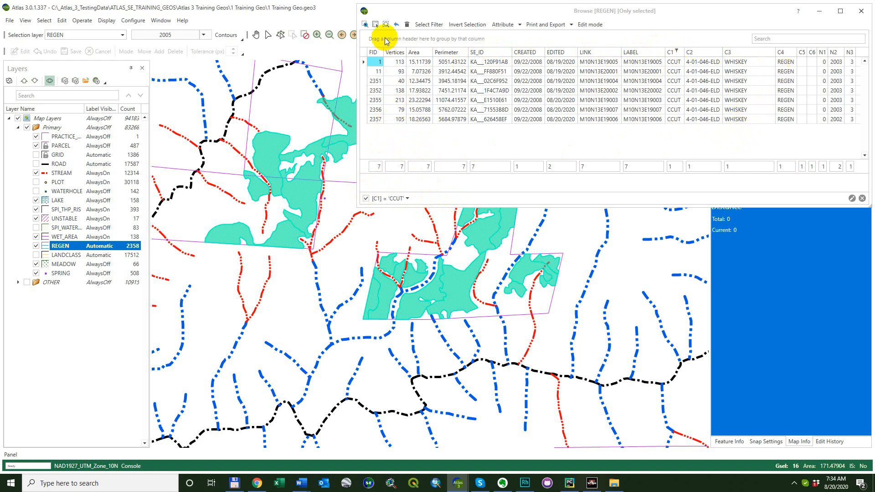
click(424, 25)
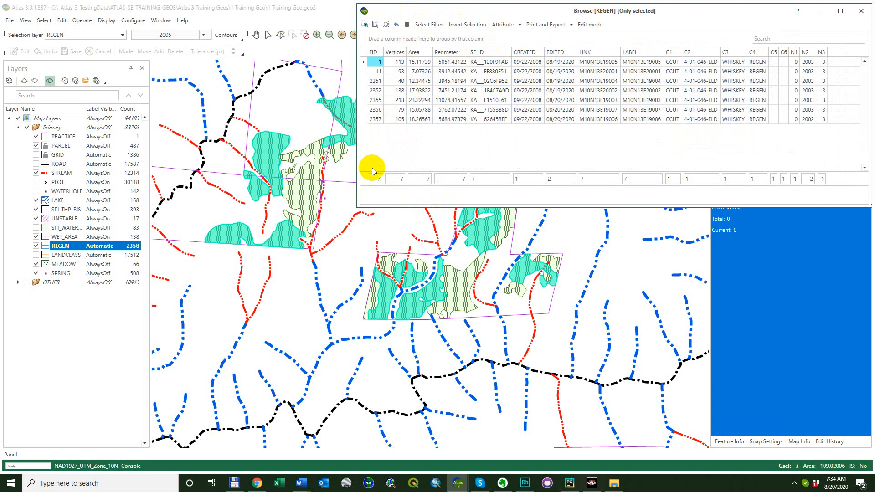
click(730, 263)
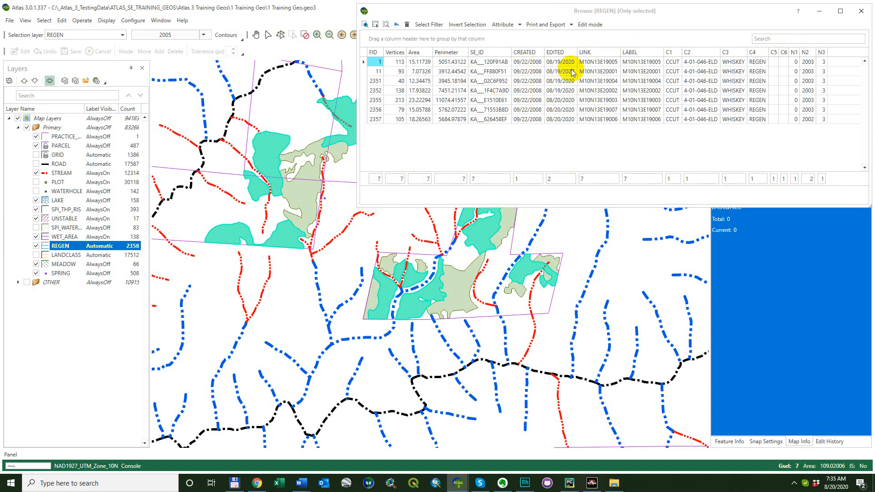
Try filtering the C3 column with a Contains rule for the value w
click(733, 52)
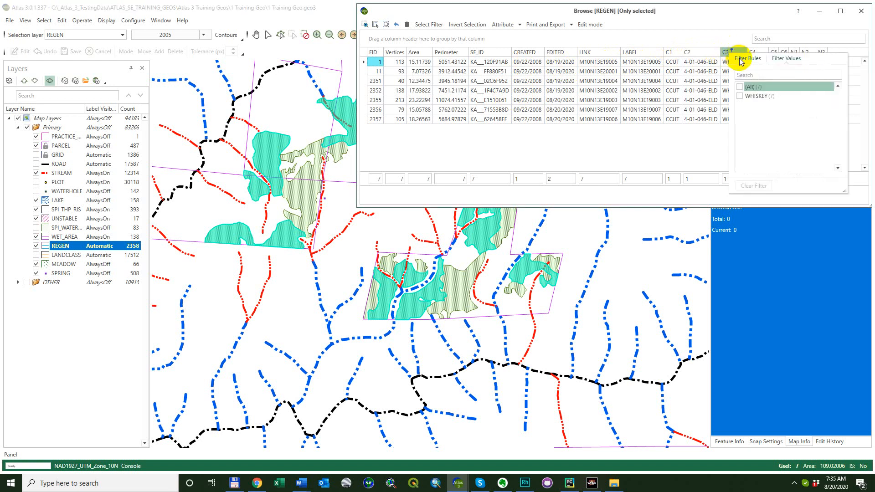
click(741, 61)
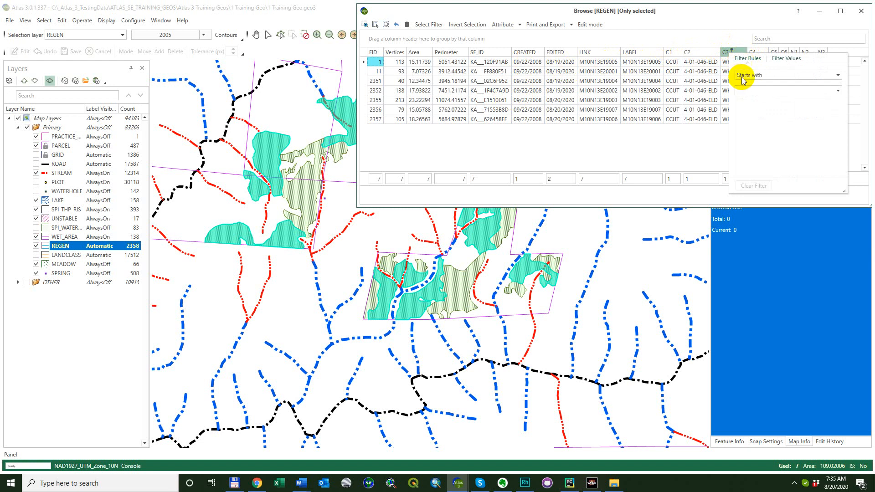
click(773, 76)
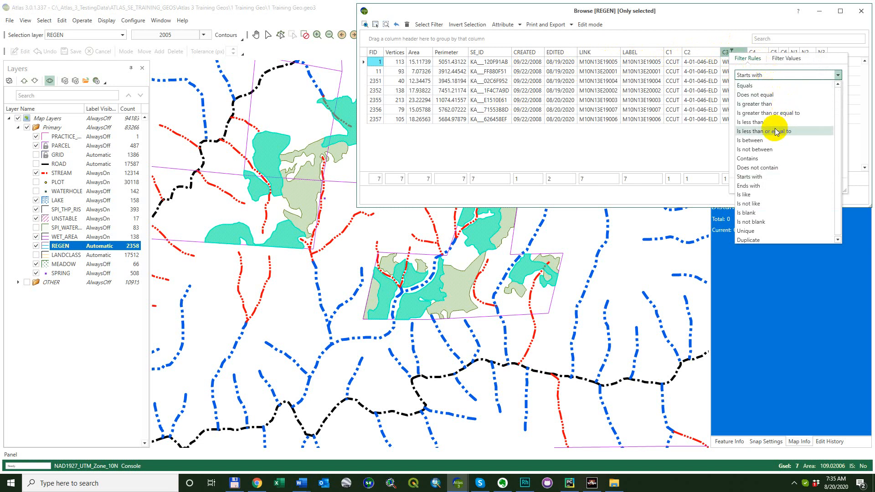
click(765, 159)
click(775, 90)
text(w)
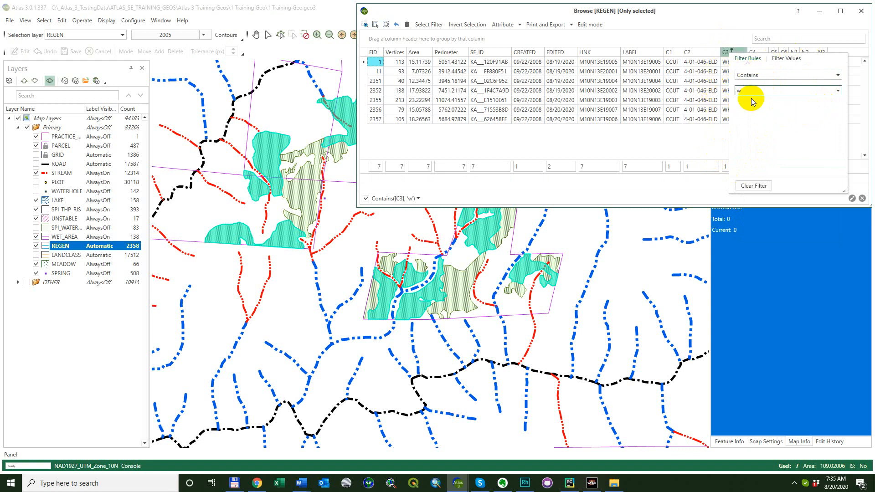
click(800, 75)
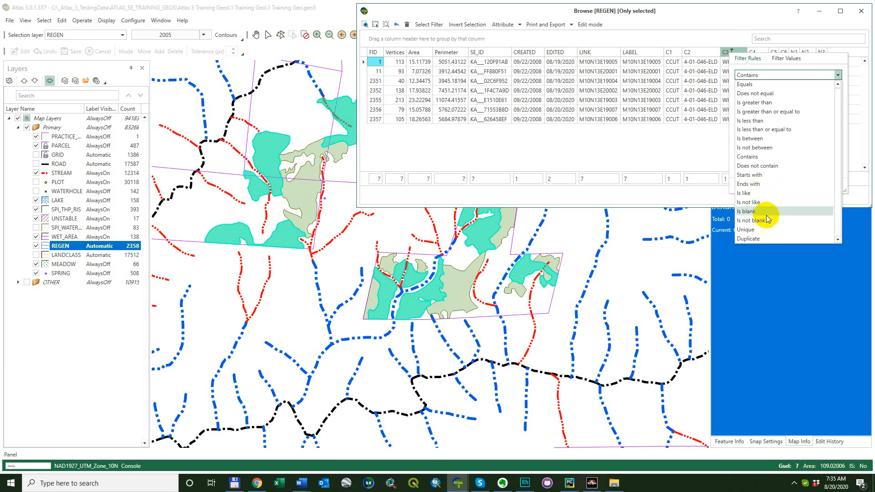
click(756, 233)
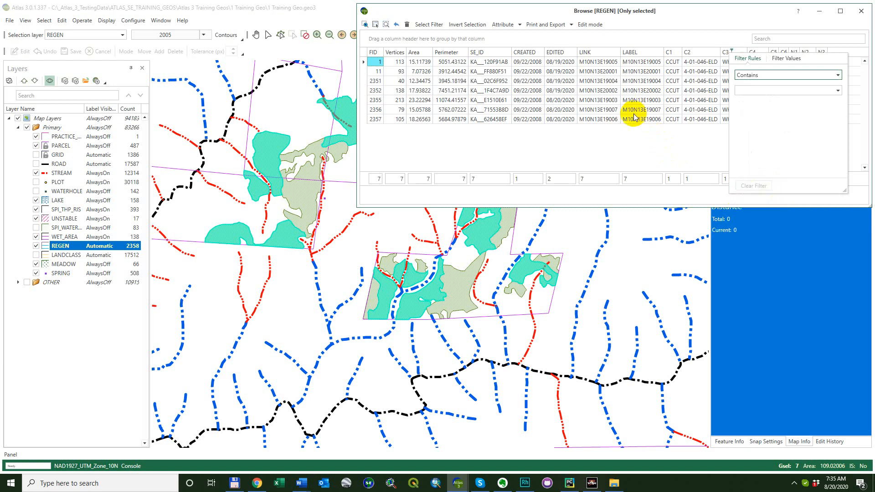
Sort the selected REGEN records by the LINK column in descending order
click(601, 53)
right_click(602, 53)
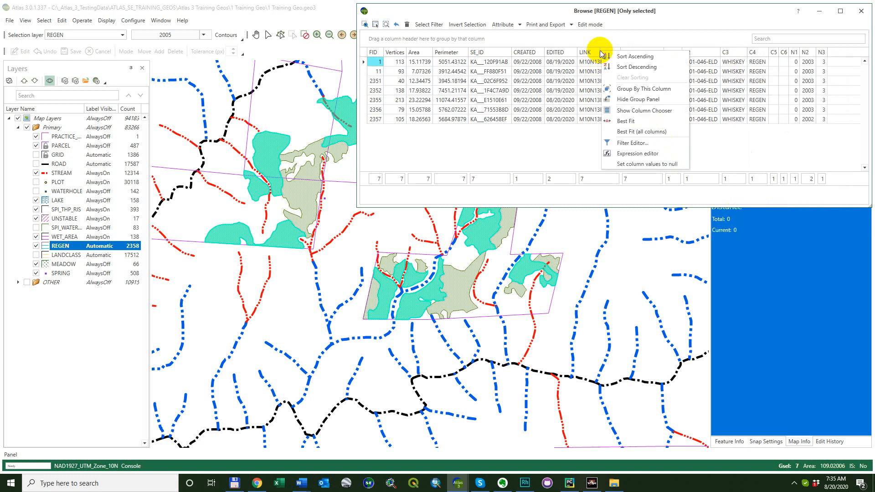
click(615, 67)
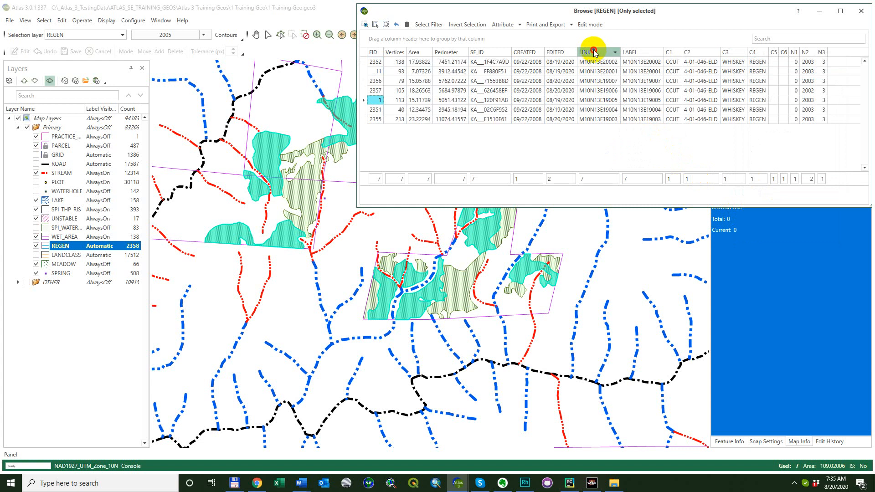
Filter the LINK column with the Unique rule and sort it in ascending order
click(594, 52)
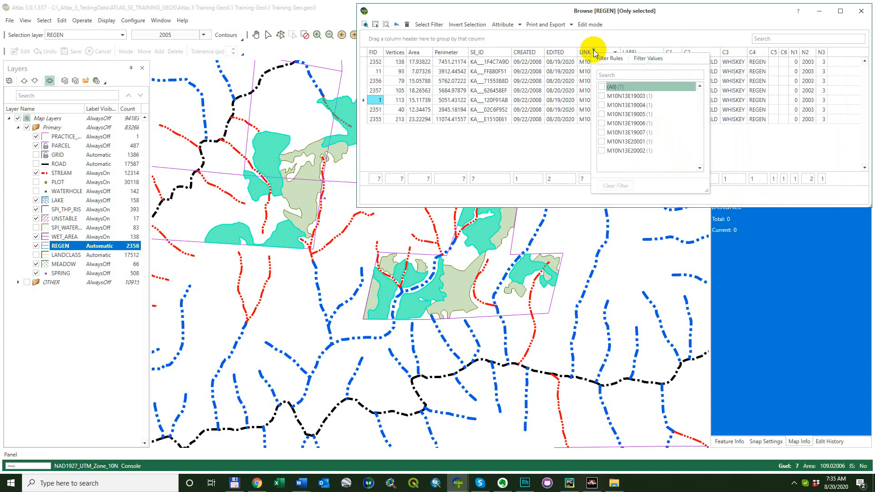
click(621, 59)
click(643, 75)
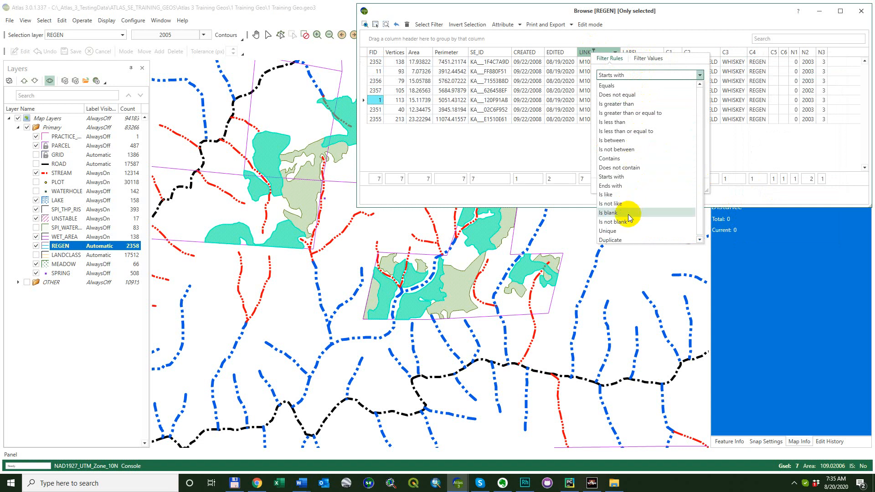
click(627, 230)
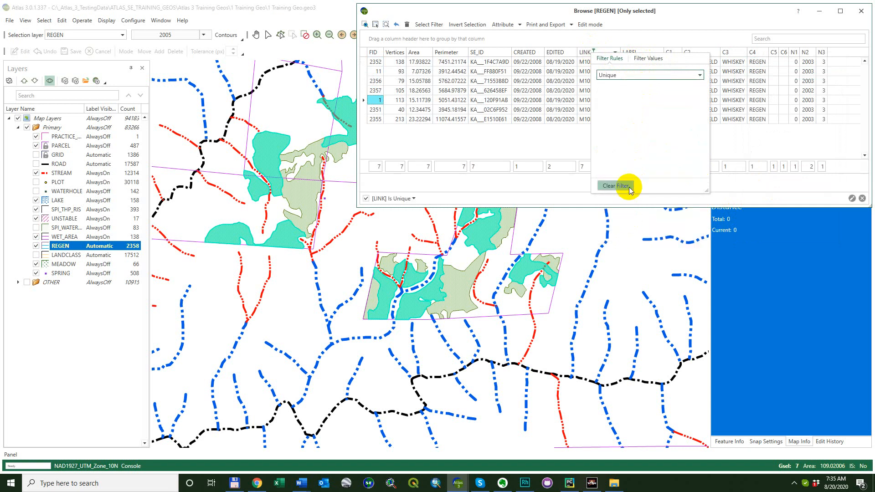
click(594, 48)
click(593, 48)
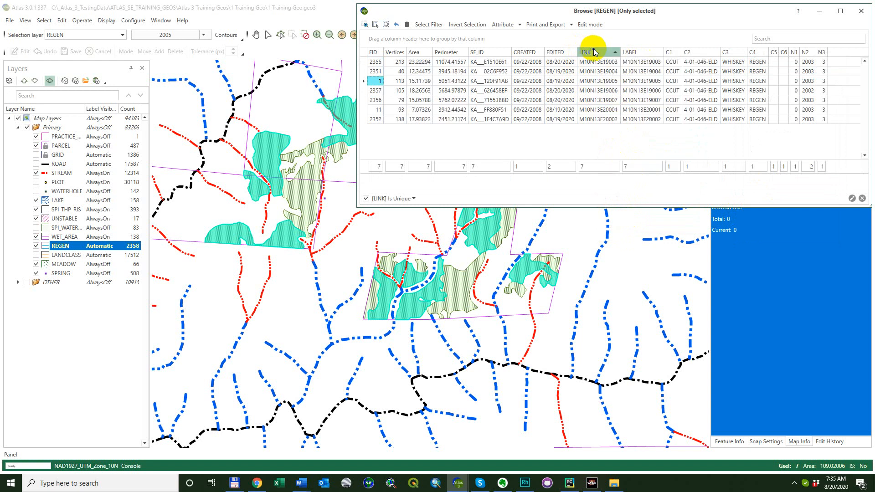
click(594, 48)
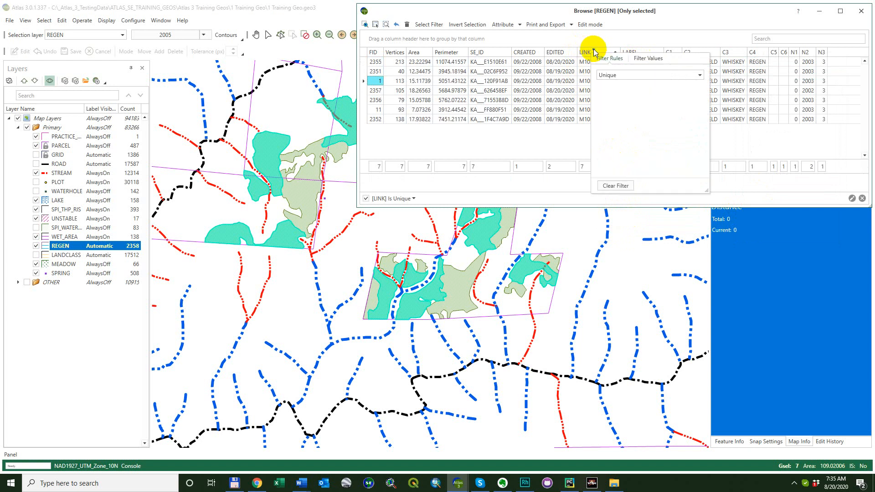
click(609, 75)
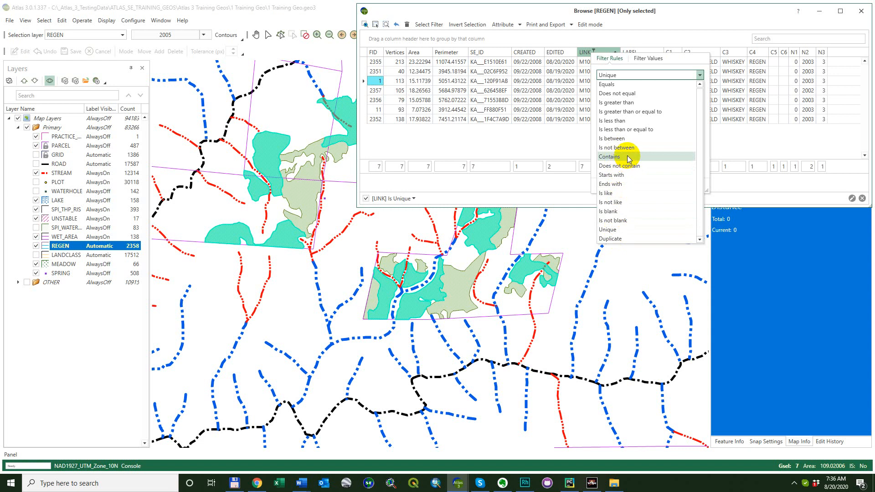
click(663, 17)
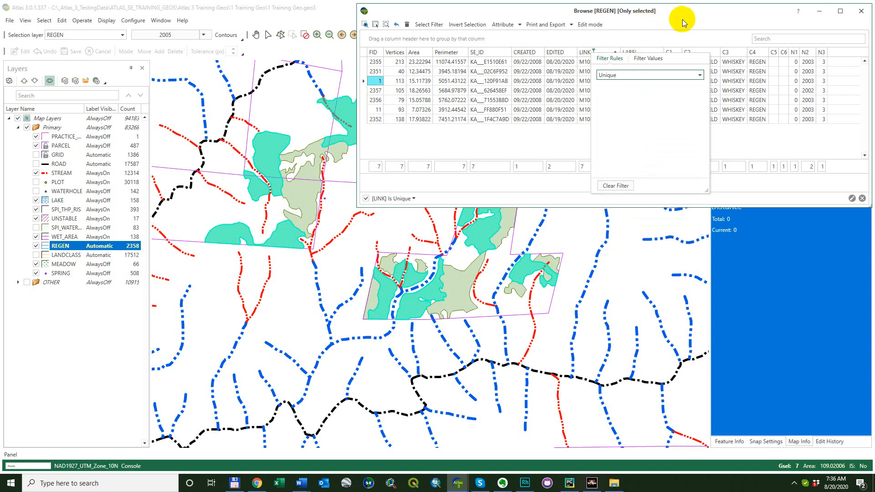
click(565, 141)
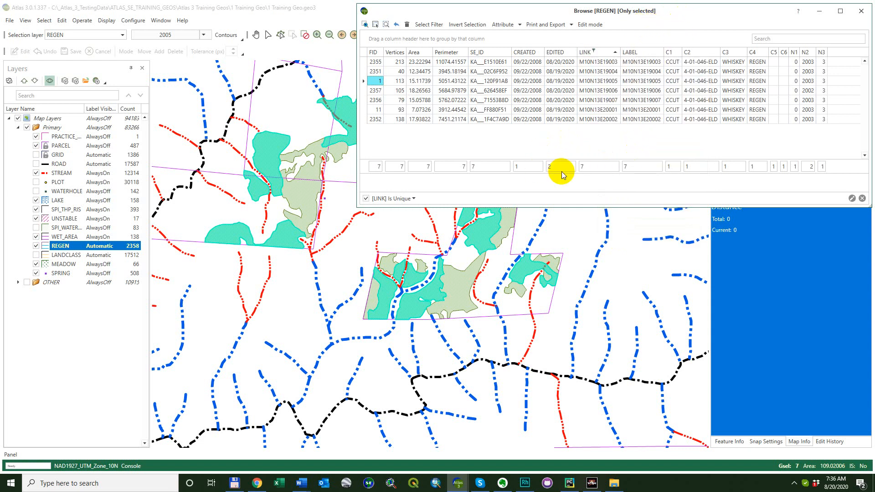
Deselect all REGEN features on the map and clear the Unique filter from the LINK column
click(583, 228)
click(592, 51)
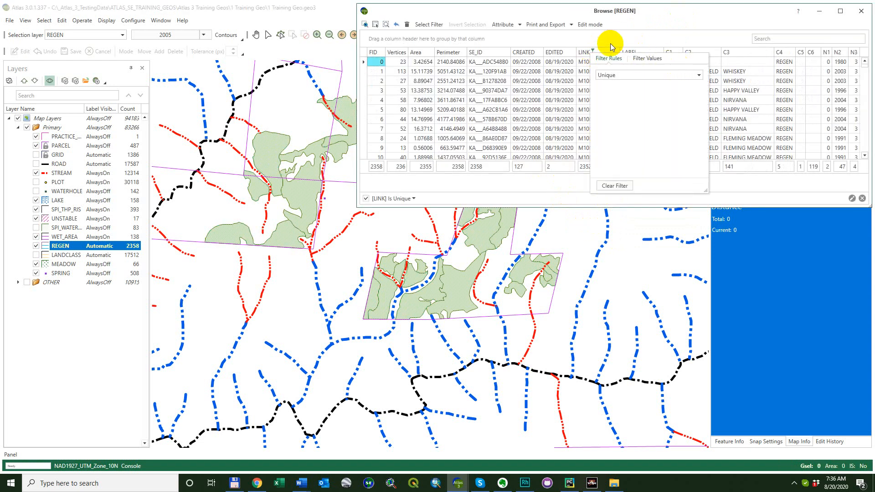
click(609, 36)
right_click(606, 53)
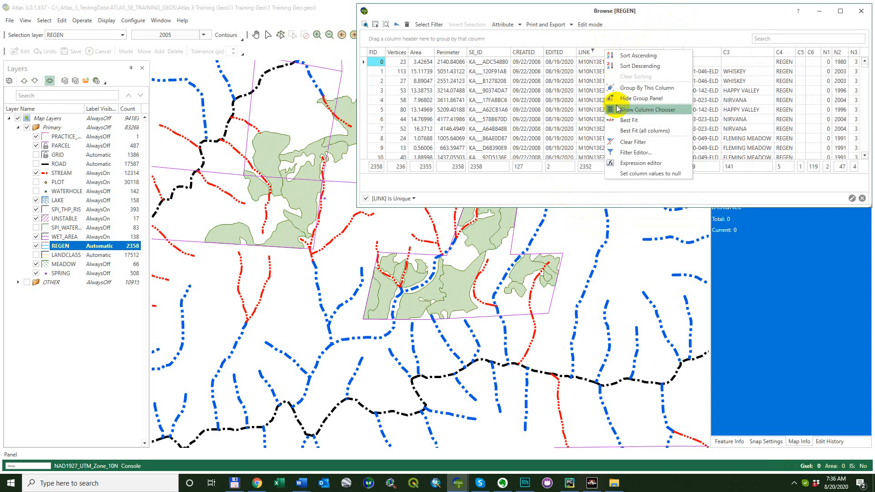
click(632, 142)
Open the Filter Editor for the REGEN table and add two conditions to the And group
right_click(607, 54)
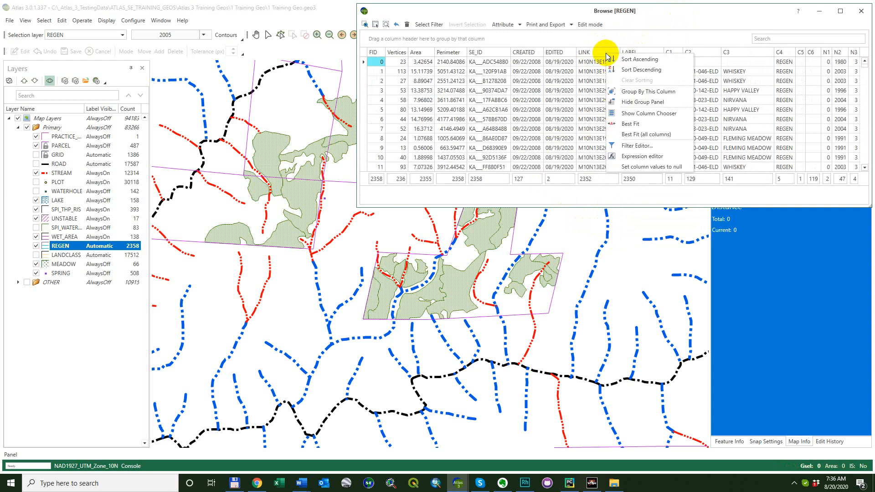
click(648, 149)
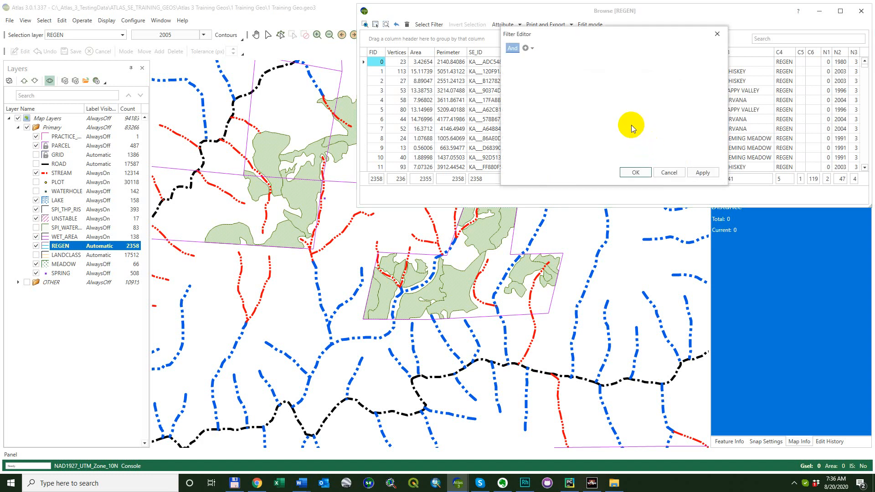
click(526, 48)
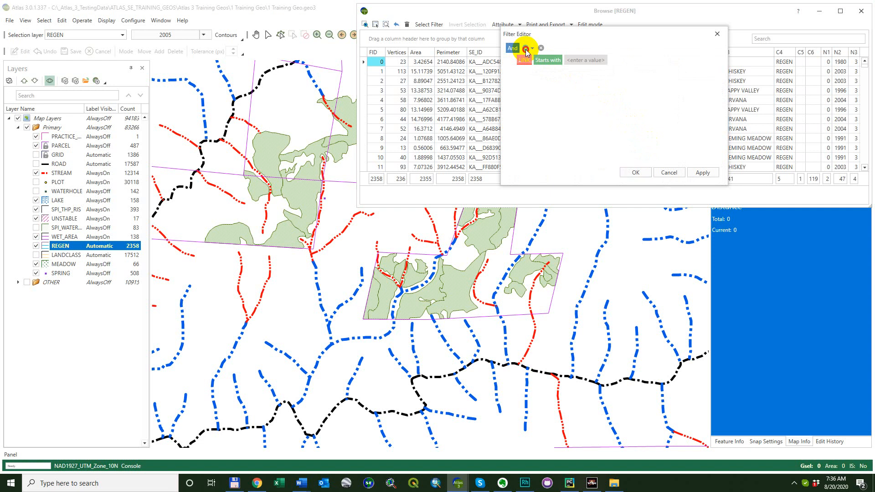
click(526, 49)
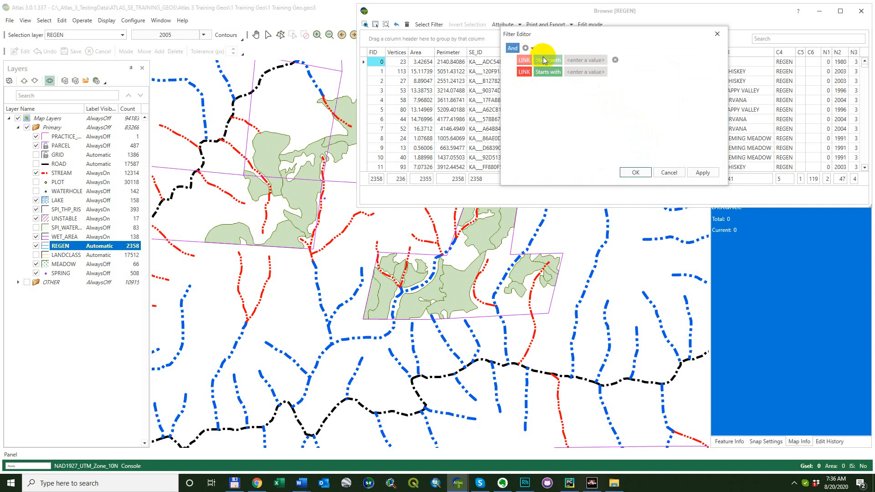
Set the first filter condition to Area is less than 20
click(523, 61)
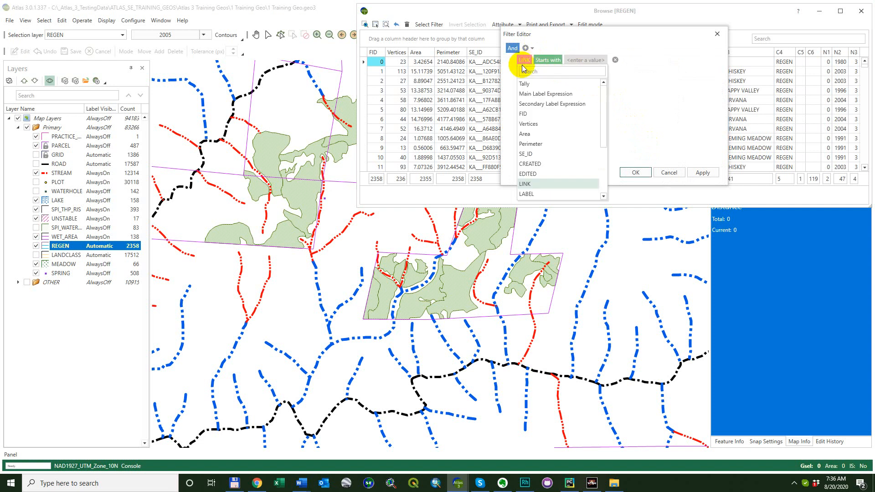
click(532, 136)
click(549, 61)
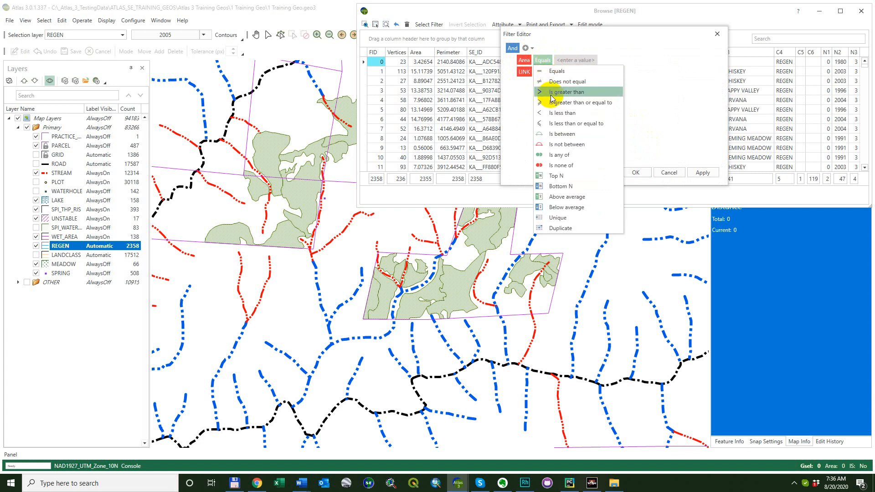
click(553, 112)
text(20)
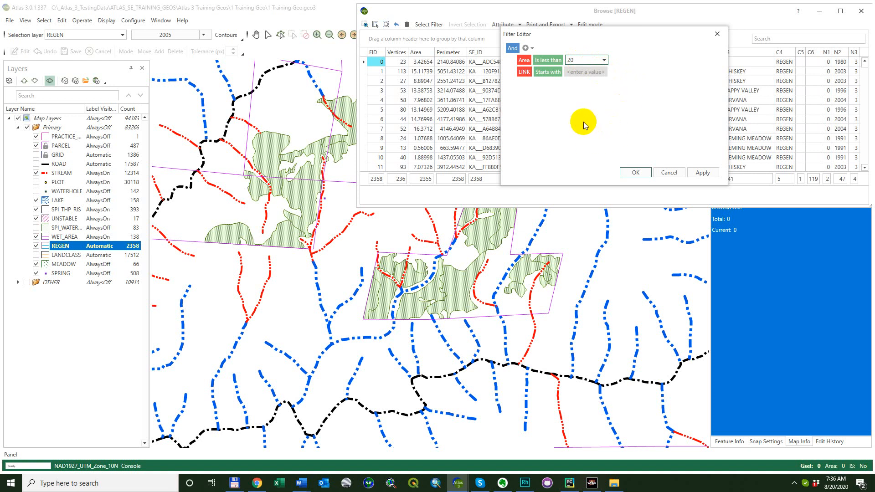
Set the second filter condition to C4 equals CLEARCUT and apply the two-condition filter to the REGEN table
click(525, 73)
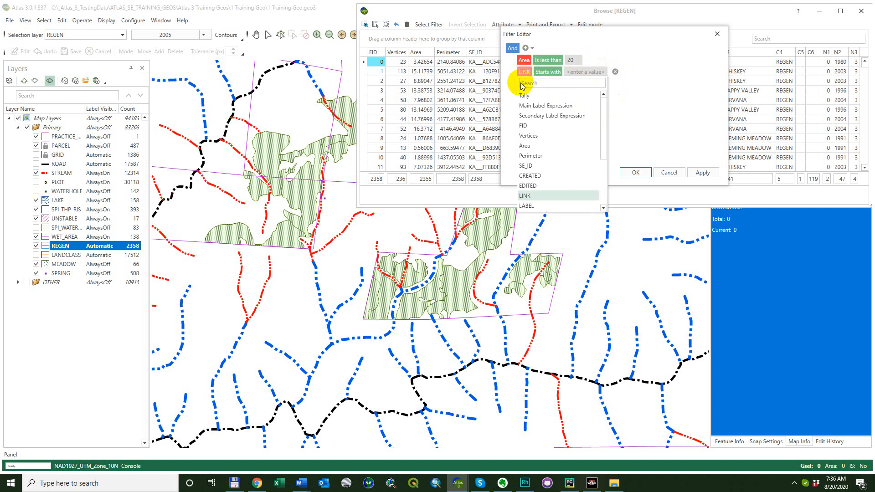
scroll(547, 113, down, 1)
scroll(546, 114, down, 2)
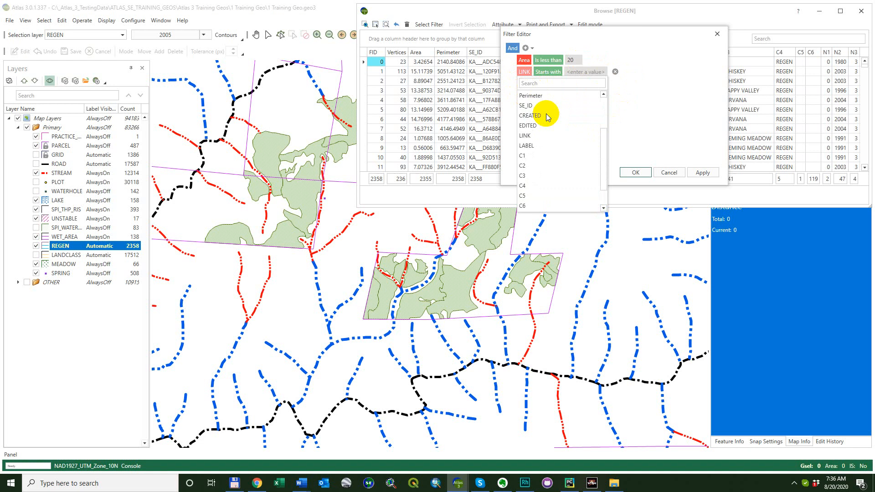
click(537, 182)
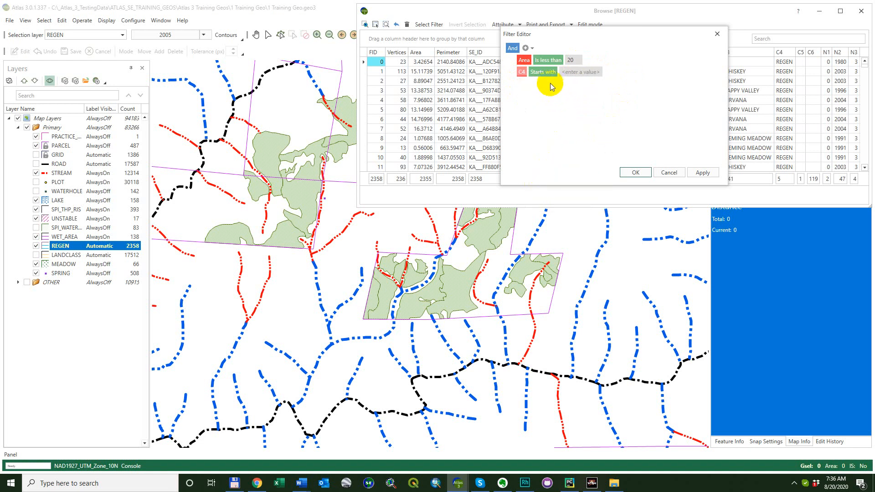
click(545, 72)
click(542, 85)
click(569, 72)
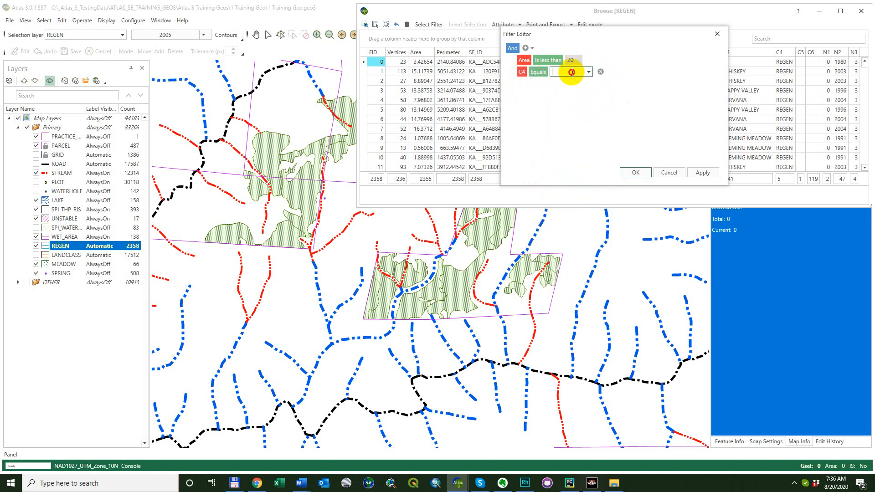
click(589, 72)
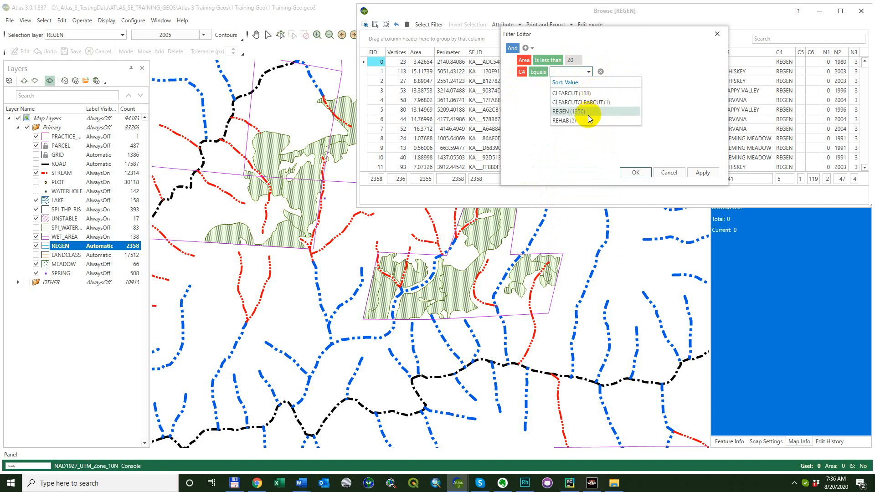
click(572, 93)
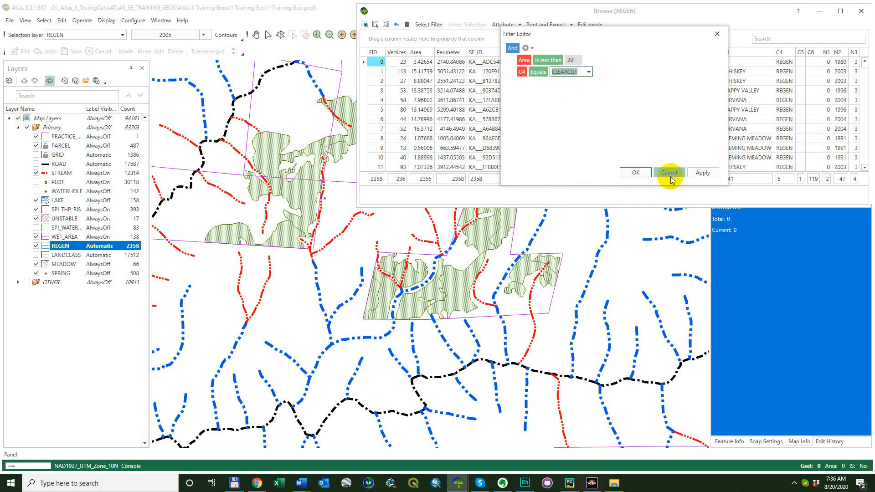
click(638, 173)
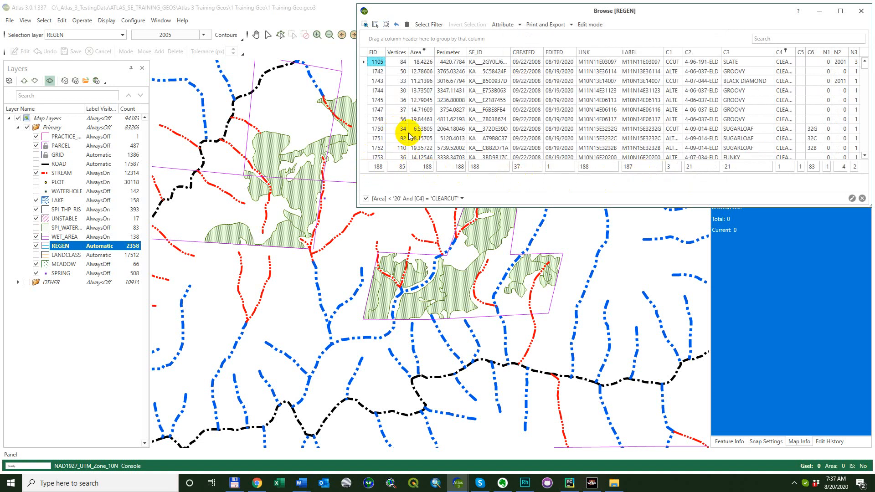
Select all records matching the filter and move the REGEN table window clear of the Map Info panel
click(429, 26)
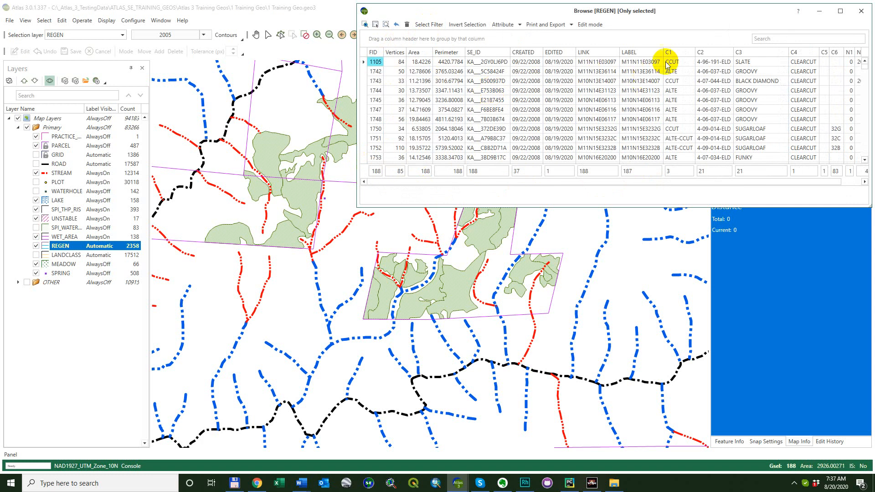
drag(685, 9, 548, 118)
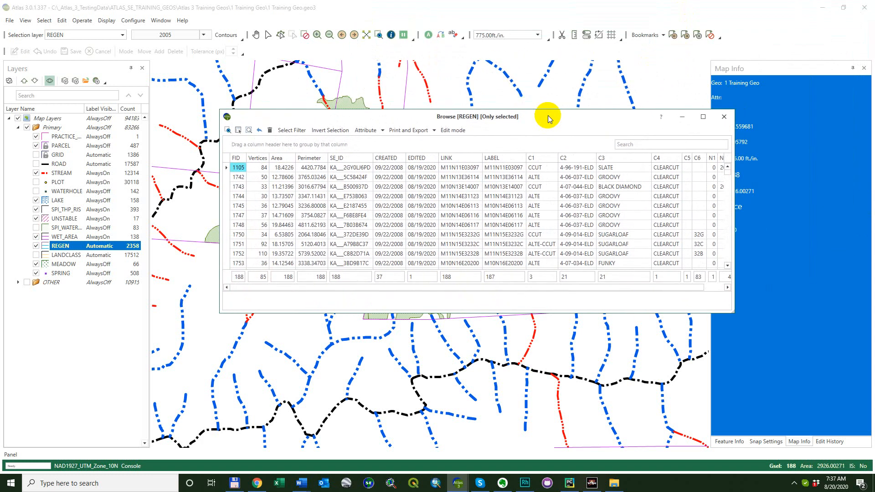